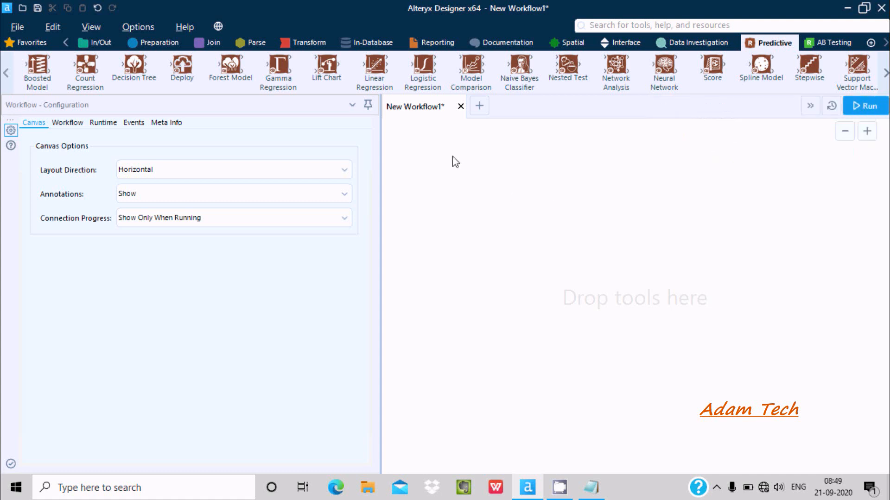
# Add an Input Data tool to the canvas and connect it to File1.csv from the Desktop's File folder
pyautogui.click(86, 43)
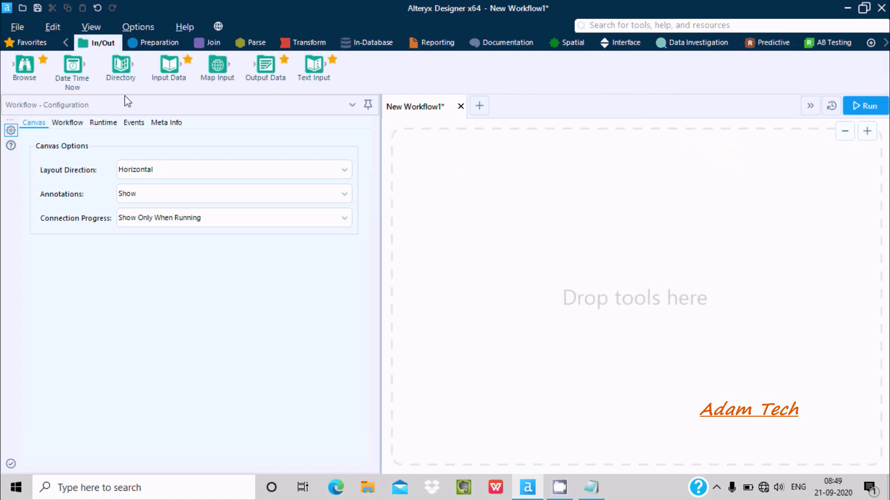
pyautogui.moveTo(177, 81); pyautogui.dragTo(439, 182)
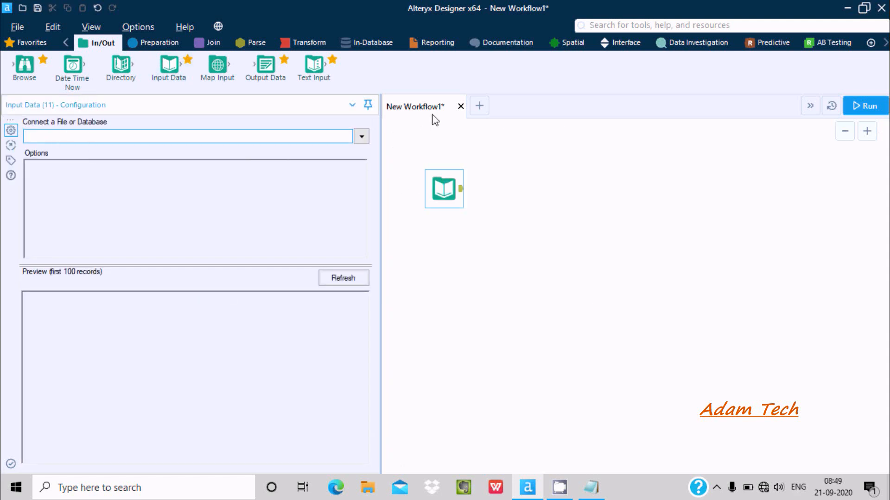
pyautogui.click(362, 138)
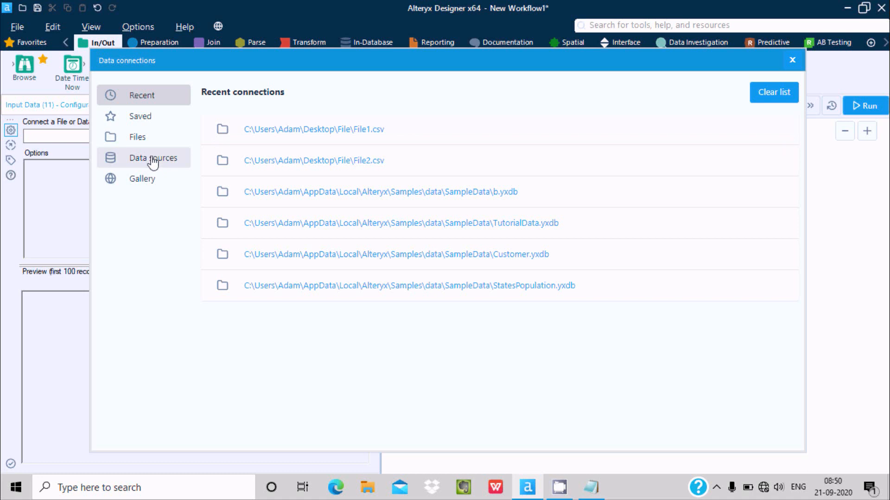
pyautogui.click(153, 162)
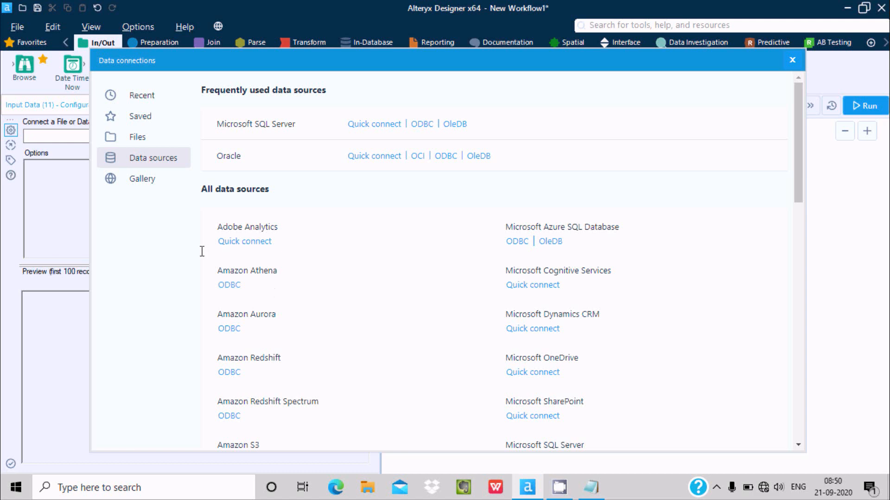
pyautogui.click(138, 138)
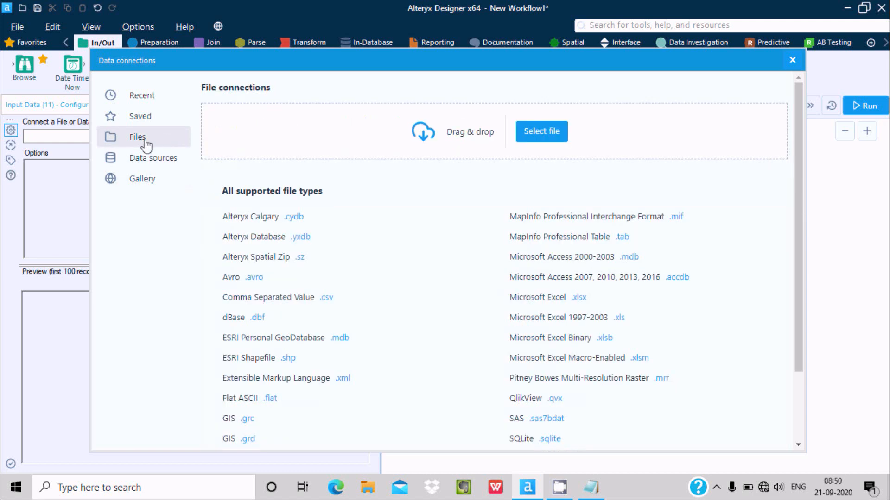
pyautogui.click(555, 139)
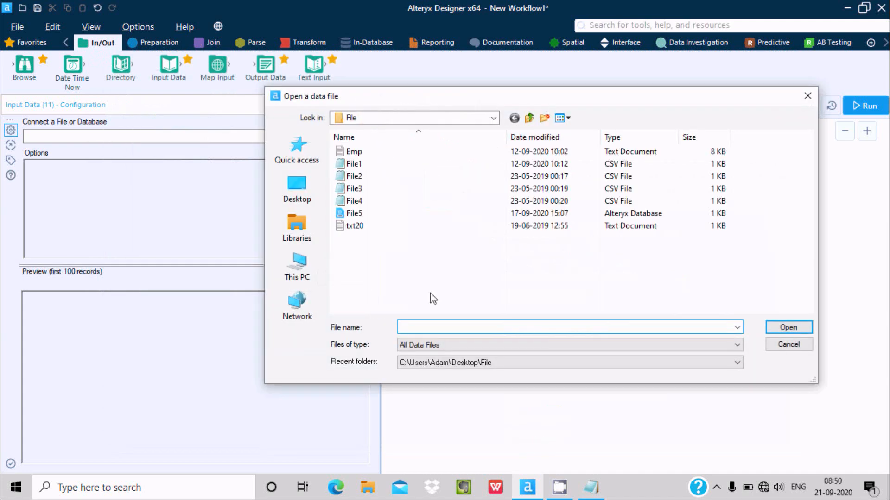
pyautogui.click(363, 167)
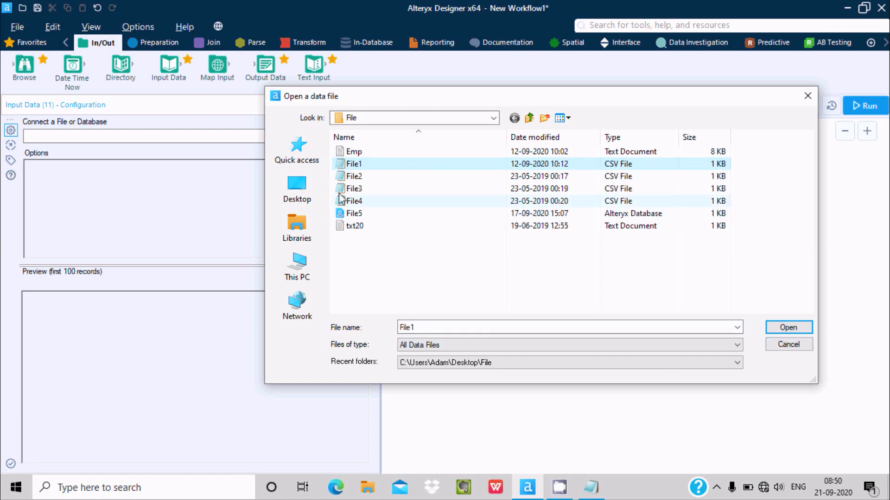
pyautogui.click(800, 327)
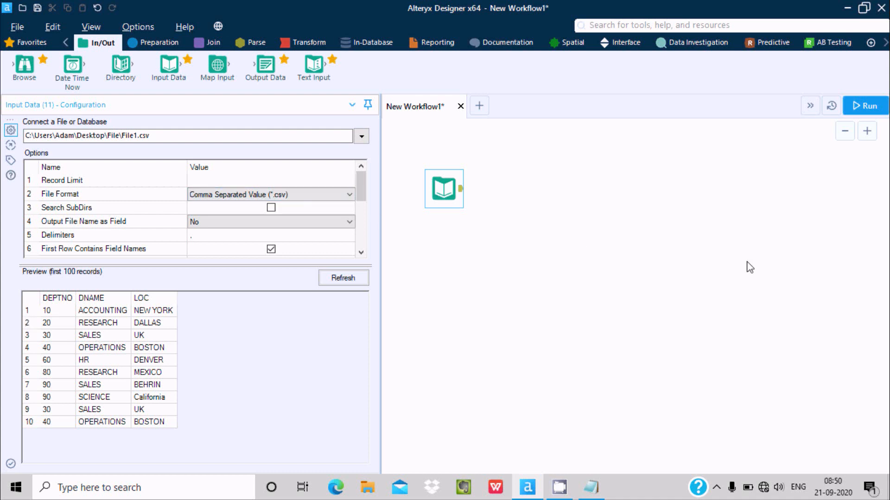
# Place a Spline Model tool beside the Input Data tool and connect the File1.csv output to its input
pyautogui.click(769, 42)
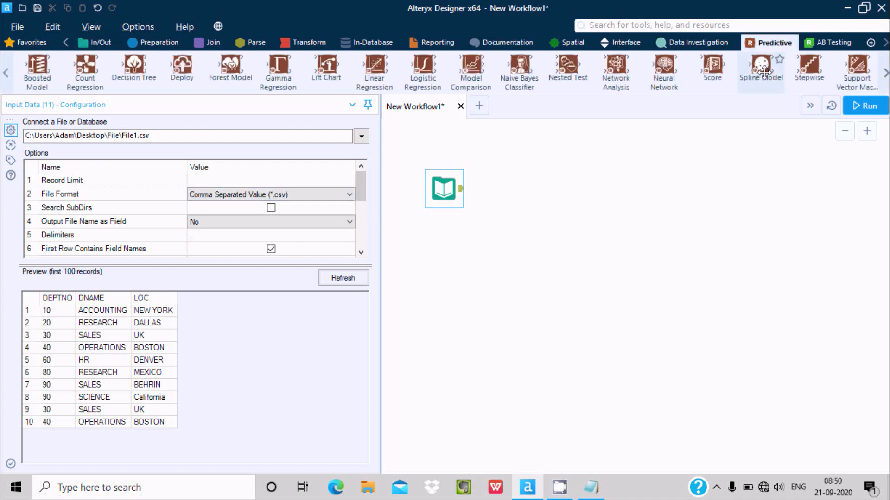
pyautogui.moveTo(761, 67); pyautogui.dragTo(555, 181)
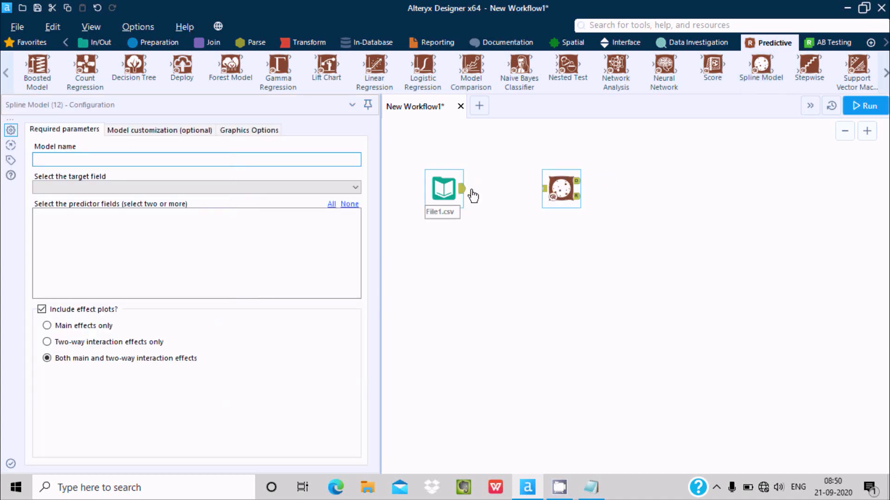
pyautogui.moveTo(463, 189); pyautogui.dragTo(543, 189)
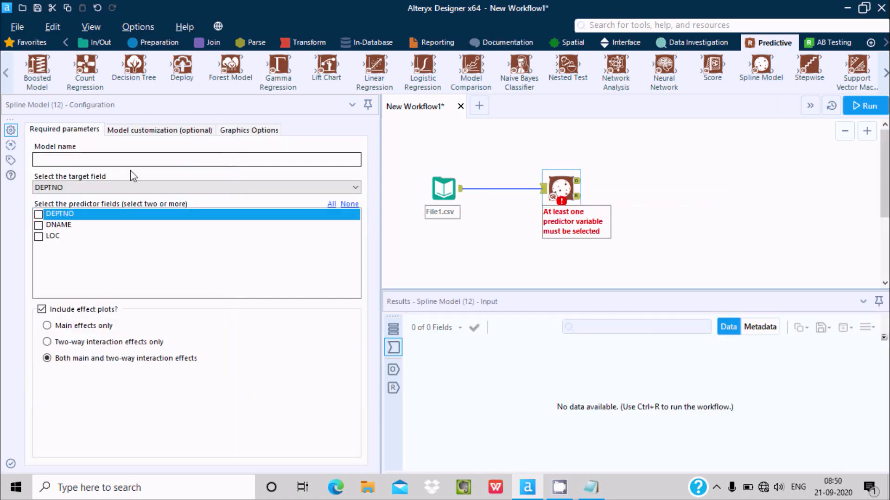
# Name the spline model mdl_Spline, with DEPTNO as the target field and DNAME and LOC as predictor fields
pyautogui.click(114, 156)
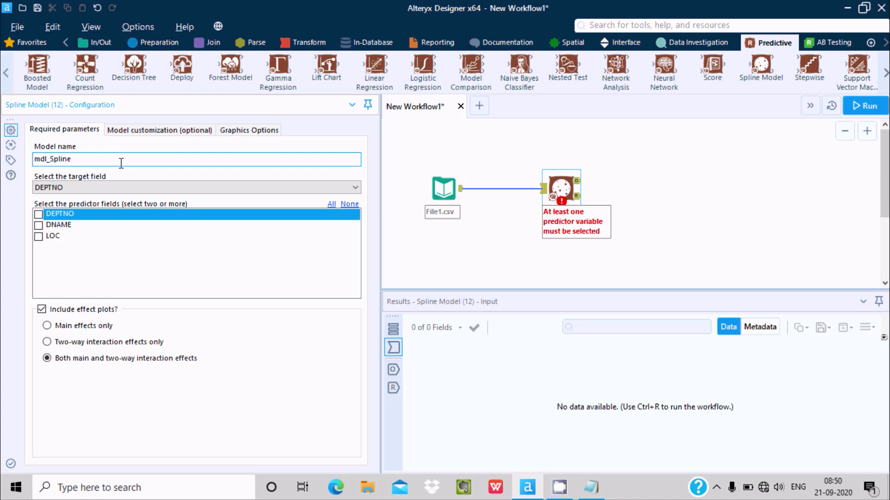
pyautogui.click(65, 190)
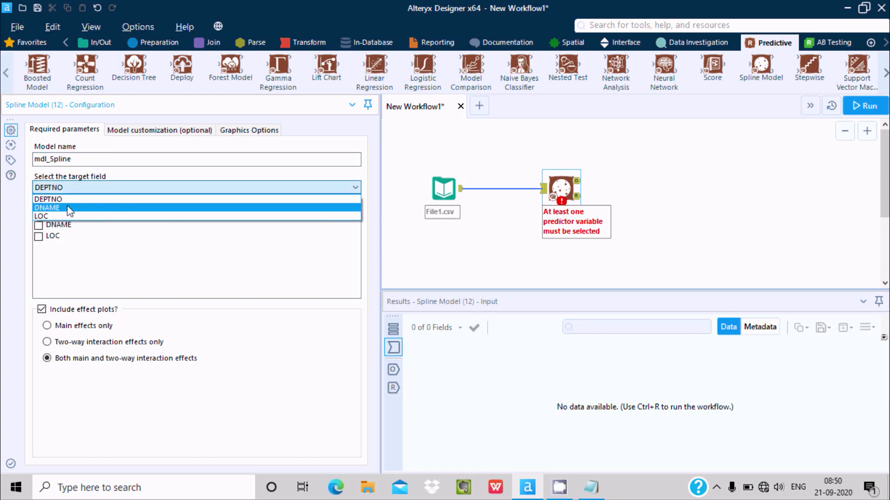
pyautogui.click(68, 200)
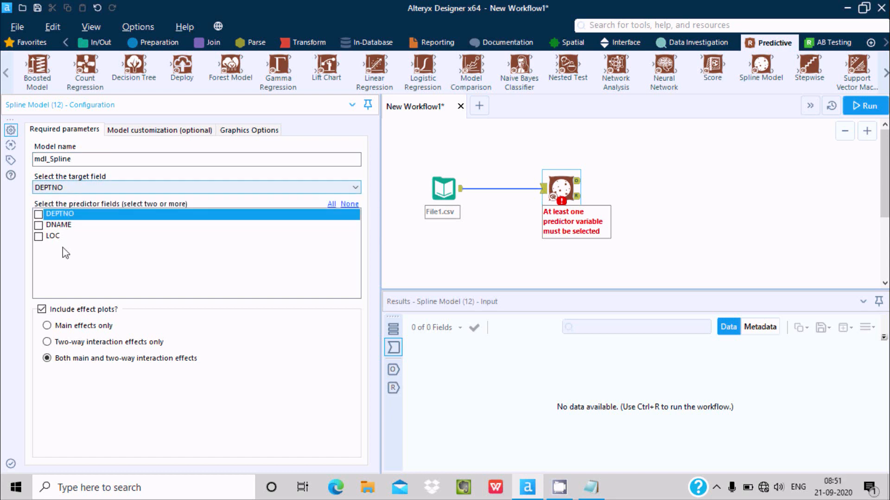
pyautogui.click(45, 227)
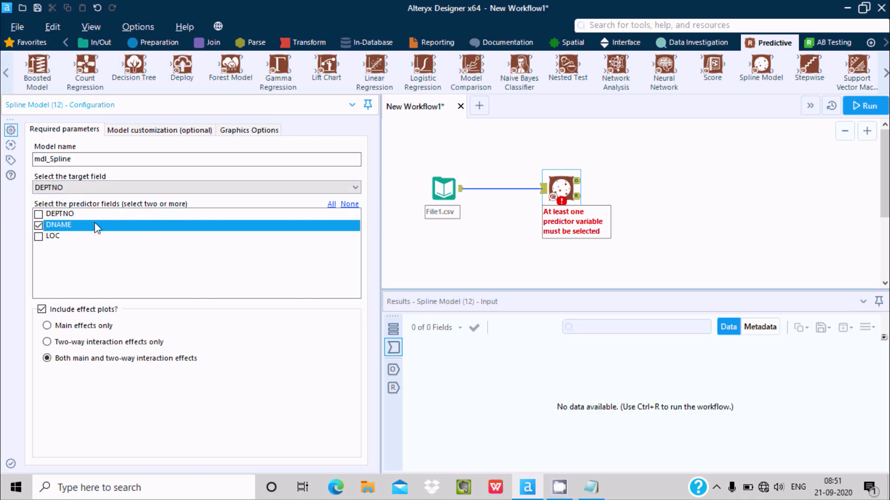
pyautogui.click(39, 237)
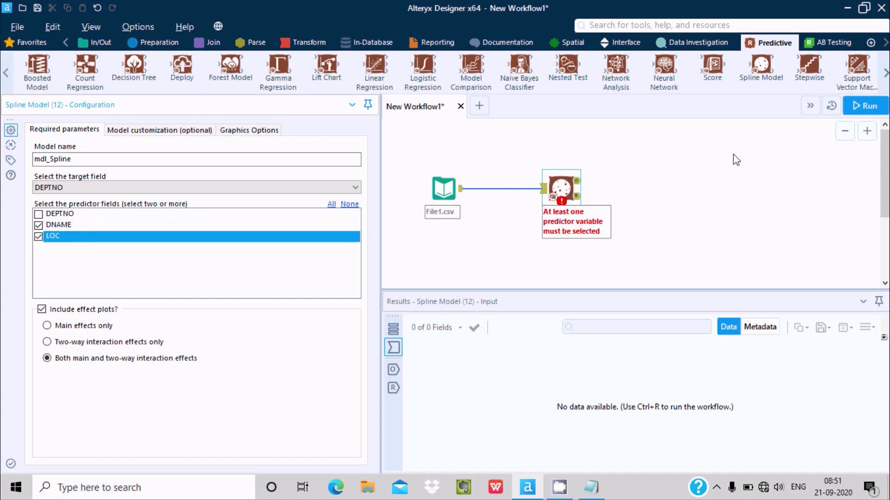
# Connect a separate Browse tool to each of the Spline Model's O and R outputs and run the workflow
pyautogui.click(82, 42)
pyautogui.moveTo(24, 66); pyautogui.dragTo(693, 162)
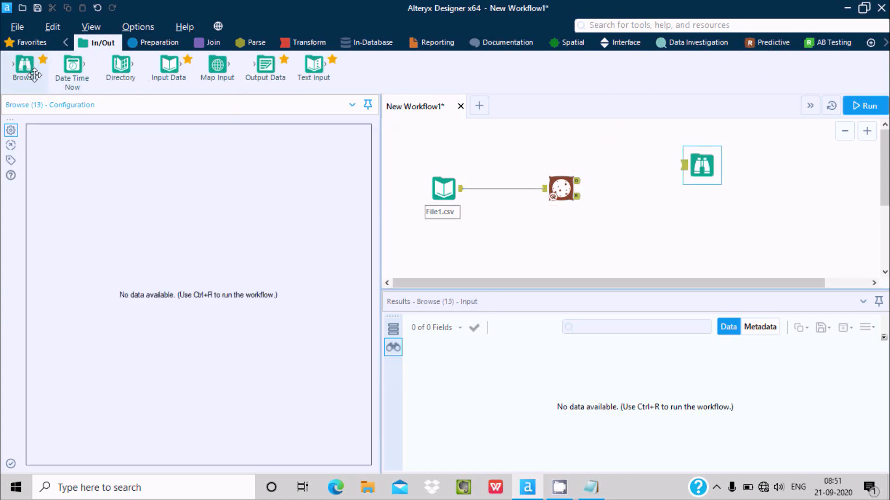
pyautogui.moveTo(24, 65); pyautogui.dragTo(671, 213)
pyautogui.moveTo(577, 181); pyautogui.dragTo(685, 165)
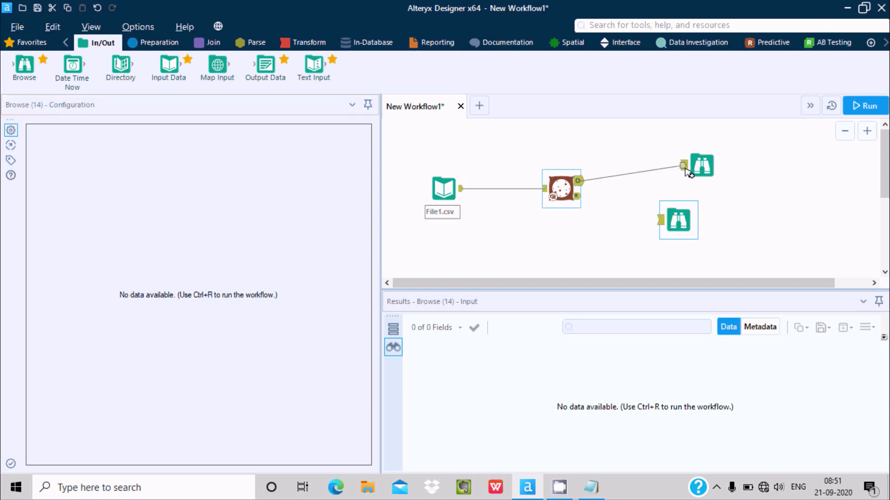
pyautogui.moveTo(577, 196); pyautogui.dragTo(660, 220)
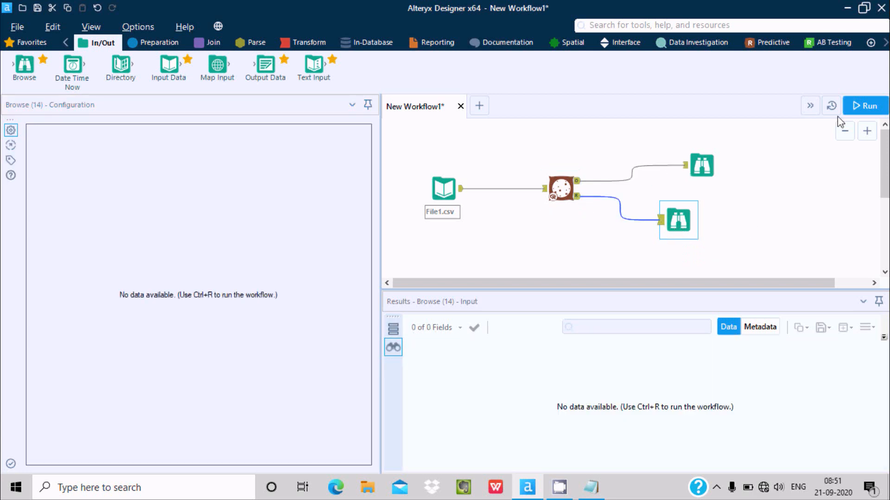
pyautogui.click(862, 107)
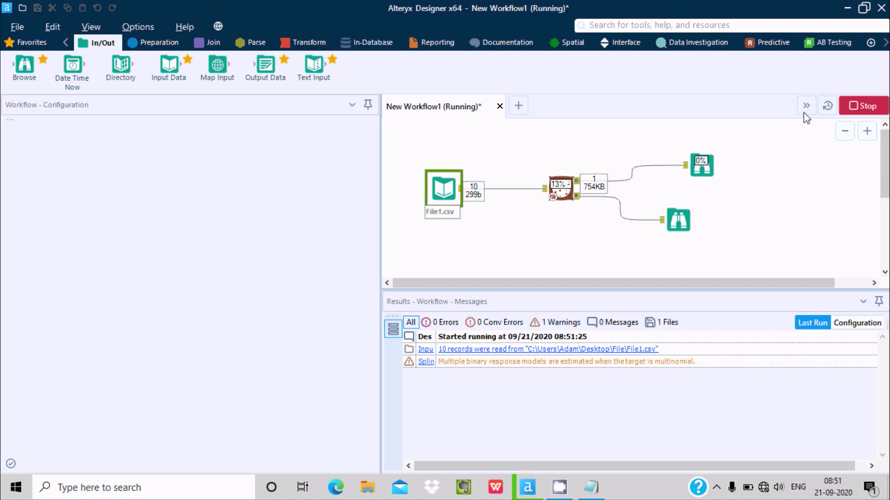
pyautogui.click(769, 44)
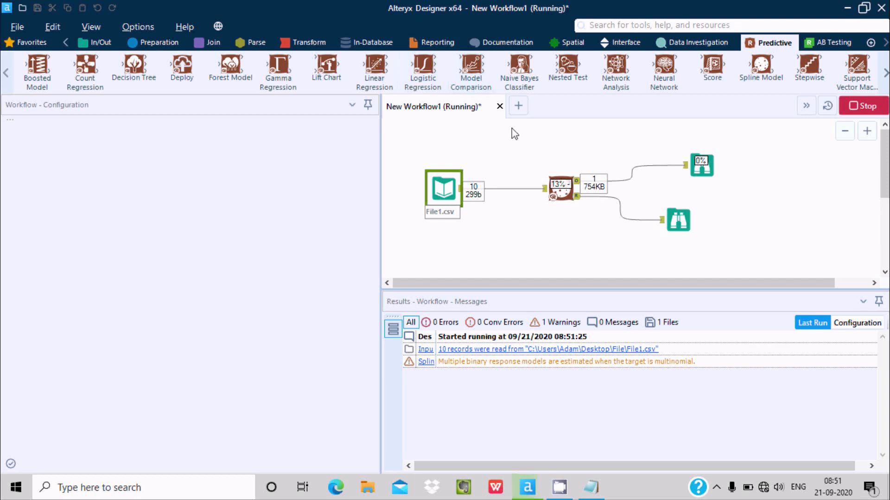
pyautogui.click(697, 42)
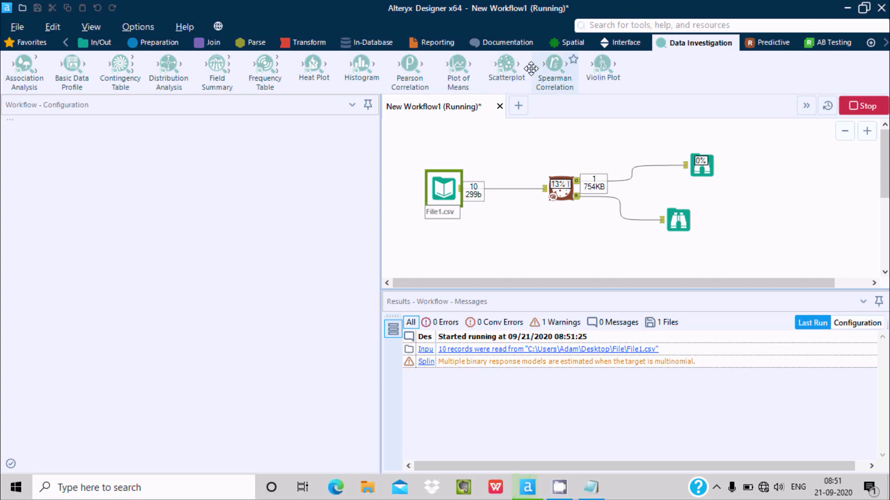
pyautogui.click(213, 42)
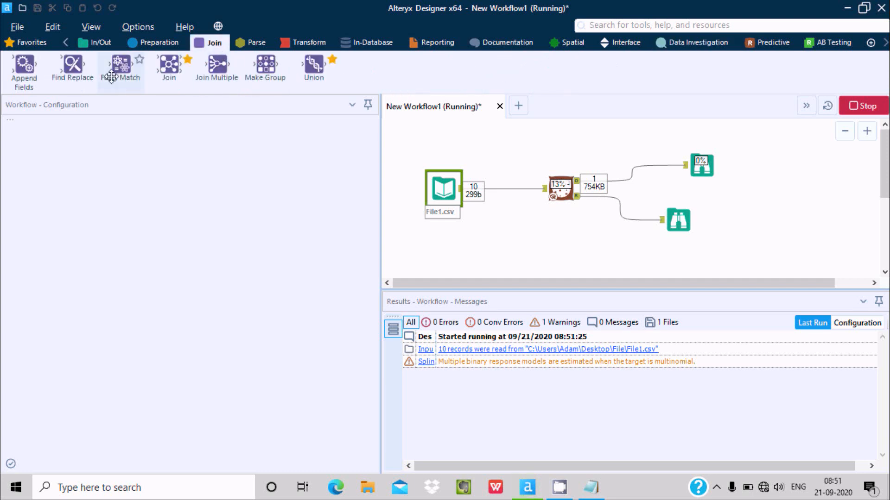
pyautogui.click(159, 42)
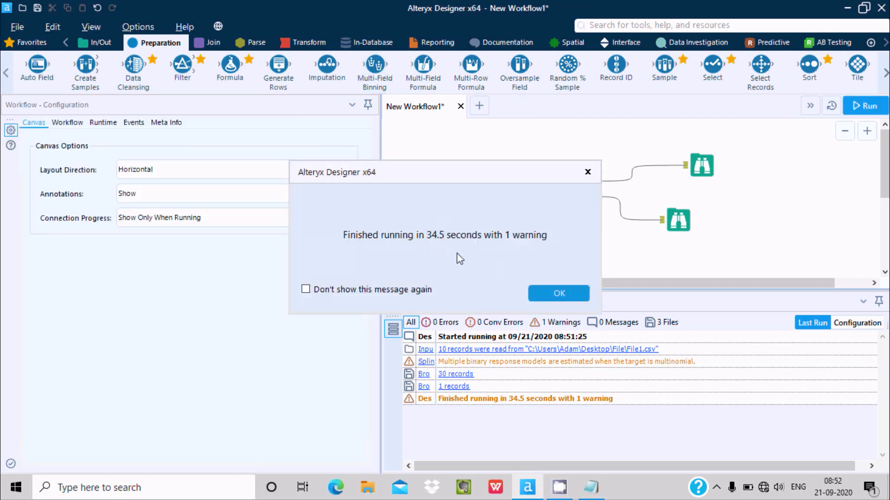
# Dismiss the run completion message and examine the model object in the upper Browse tool and the Spline Model's input, output and report data
pyautogui.click(558, 292)
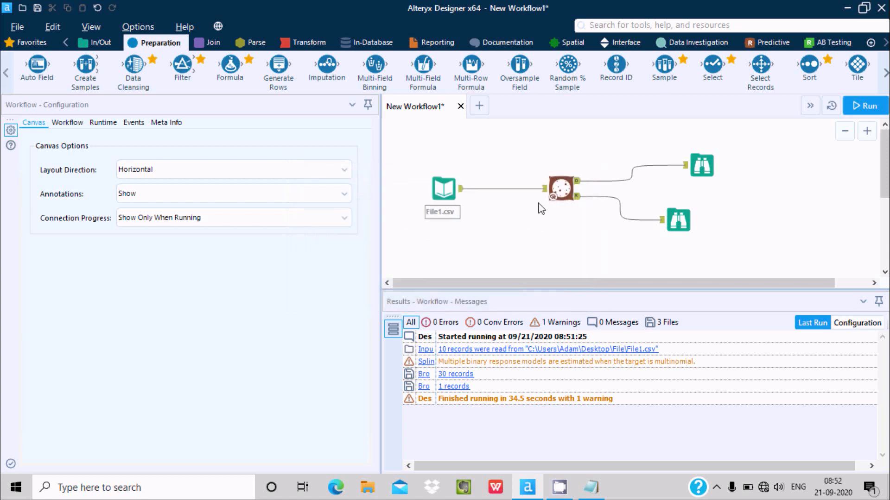
pyautogui.click(701, 164)
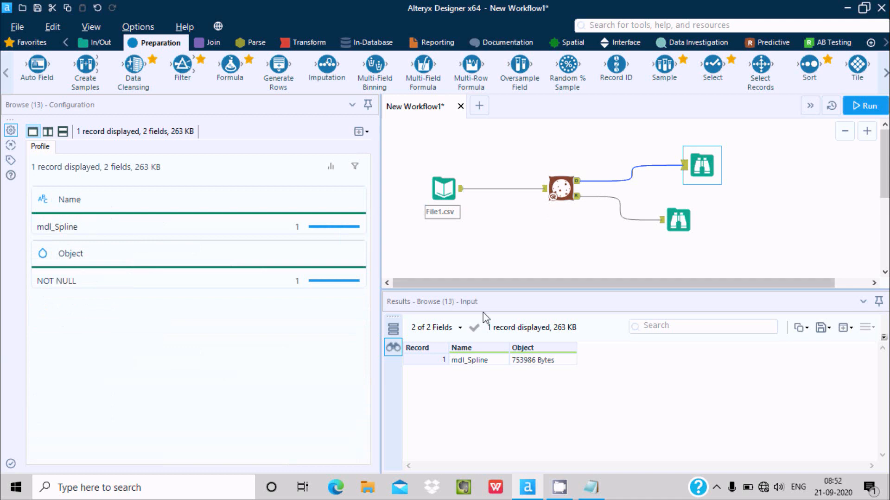
pyautogui.click(555, 183)
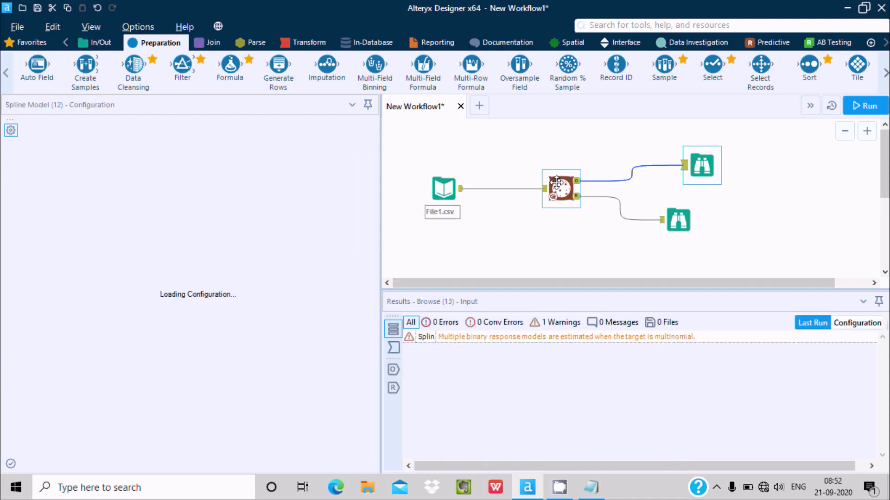
pyautogui.click(394, 348)
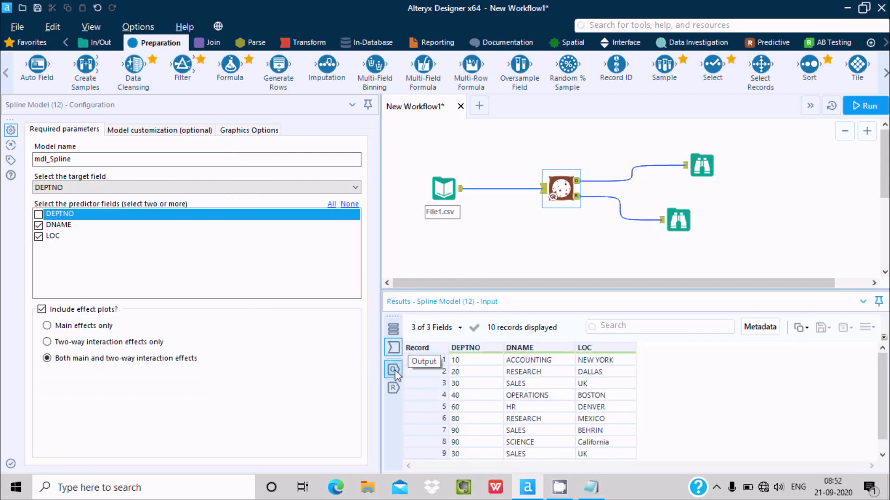
pyautogui.click(393, 370)
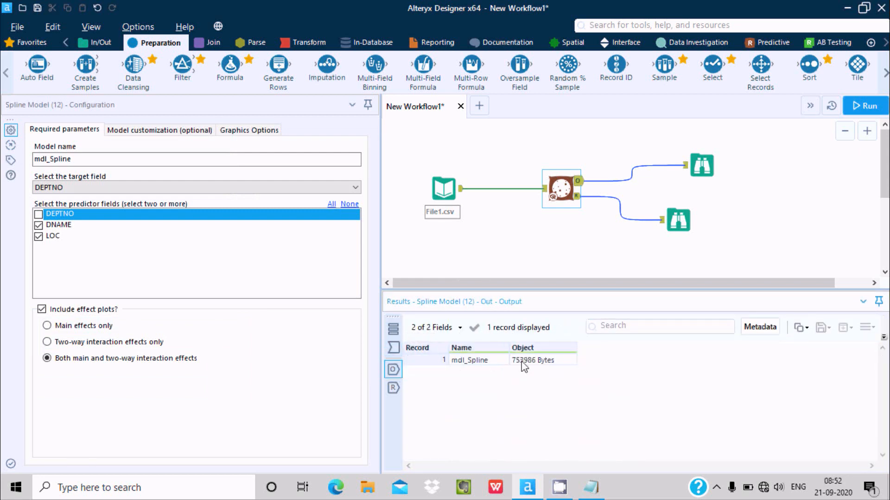
pyautogui.click(394, 388)
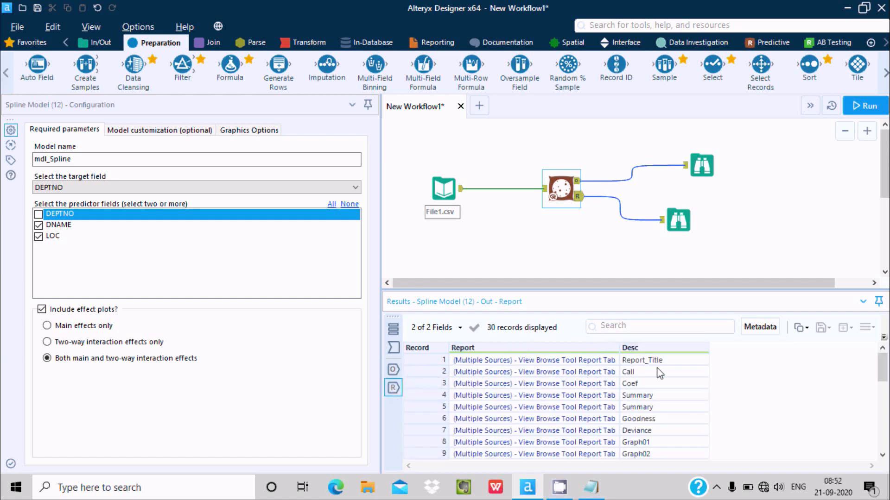
# Examine the spline model's summary report in the lower Browse tool, from the call formula and fit statistics to the diagnostic plots
pyautogui.click(682, 214)
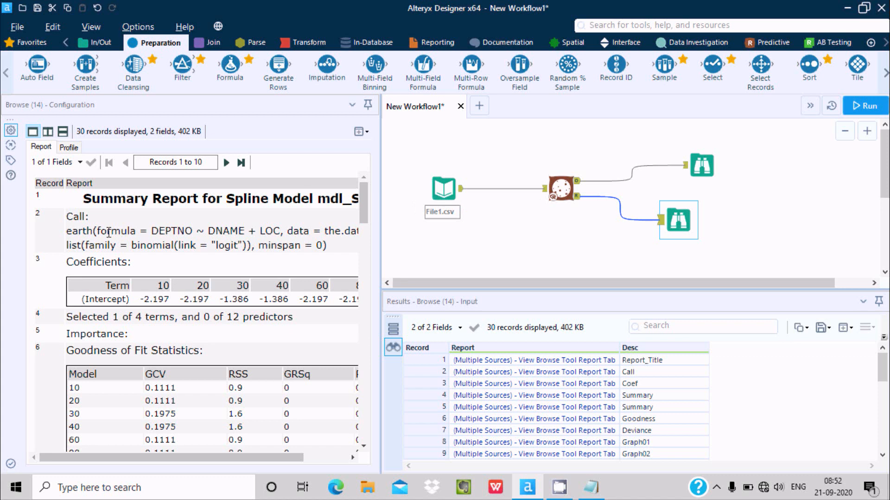
pyautogui.moveTo(100, 232); pyautogui.dragTo(282, 233)
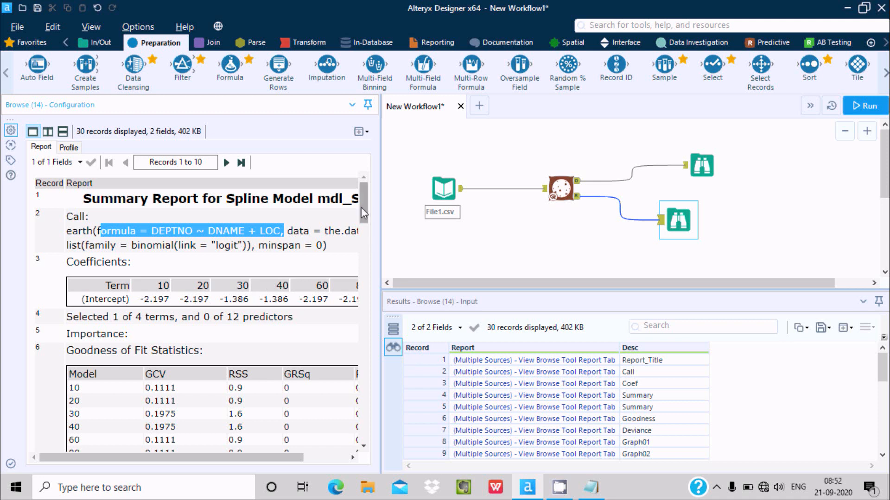
pyautogui.moveTo(361, 207)
pyautogui.mouseDown()
pyautogui.moveTo(360, 233)
pyautogui.moveTo(360, 221)
pyautogui.mouseUp()
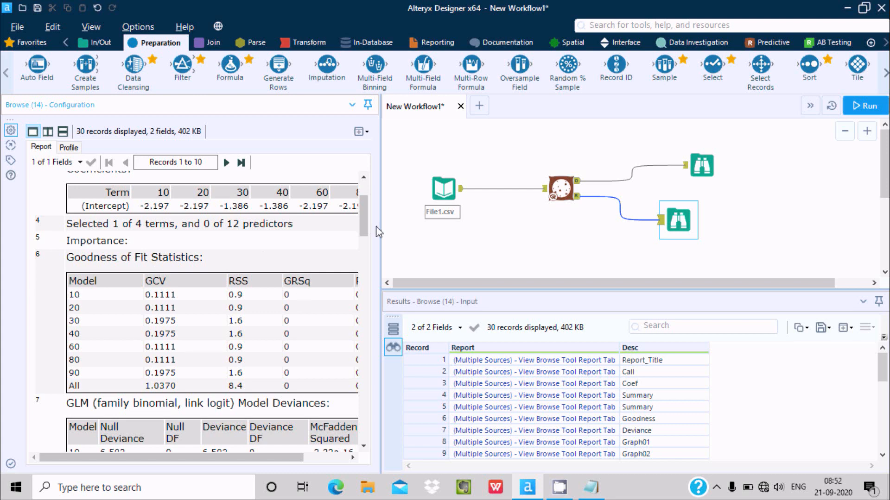
pyautogui.moveTo(364, 210); pyautogui.dragTo(365, 270)
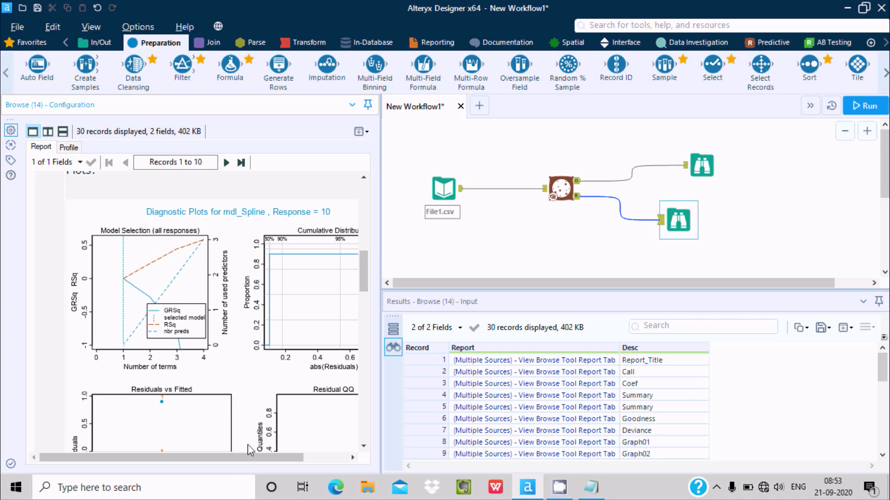
pyautogui.moveTo(241, 458); pyautogui.dragTo(281, 460)
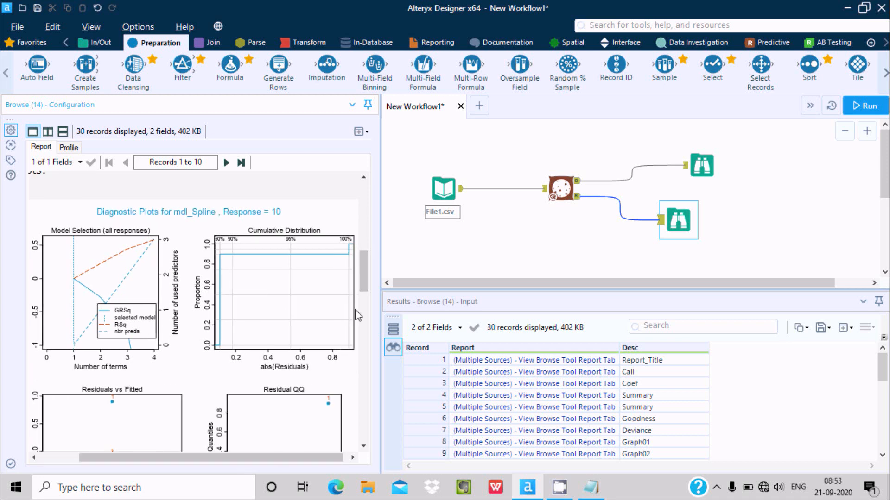
# Examine the remaining diagnostic plots and the DNAME effects plot for response 10 in the spline model report
pyautogui.scroll(-3, 368, 274)
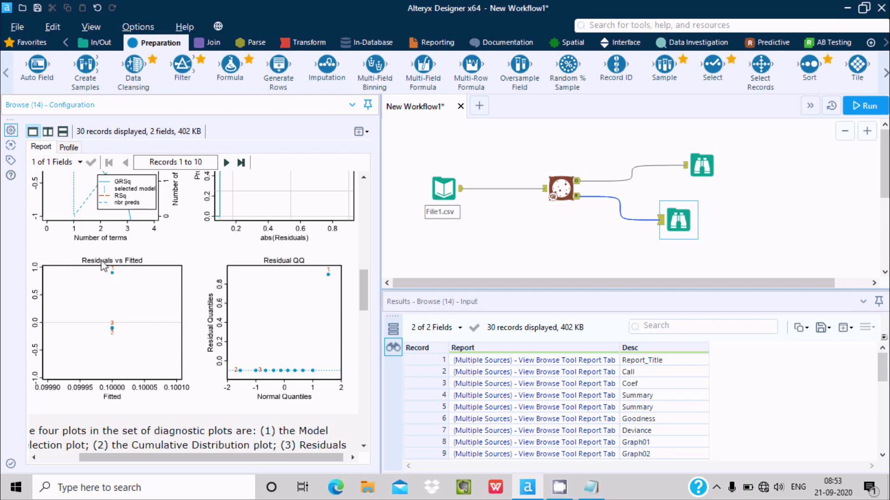
pyautogui.moveTo(360, 291); pyautogui.dragTo(374, 388)
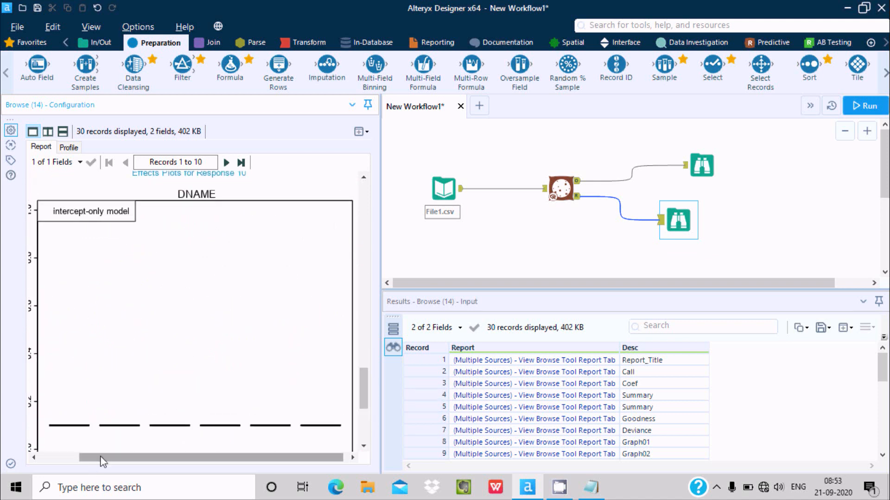
pyautogui.moveTo(102, 461); pyautogui.dragTo(36, 458)
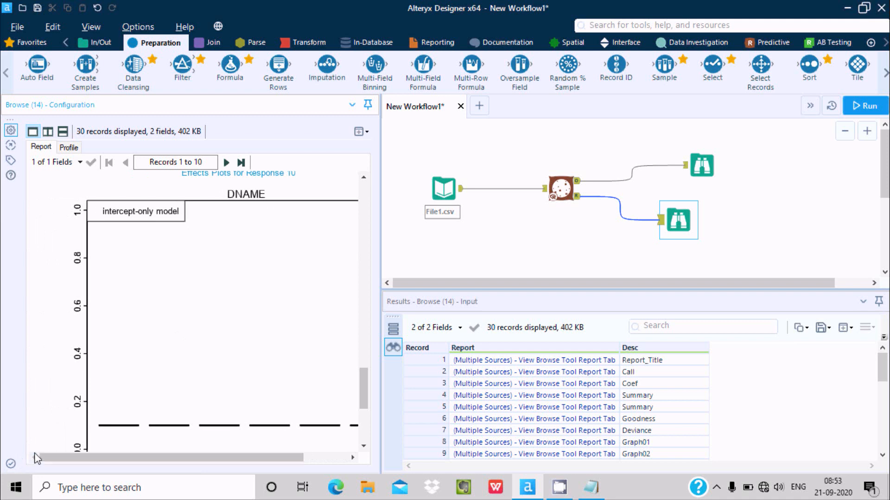
pyautogui.scroll(-2, 368, 391)
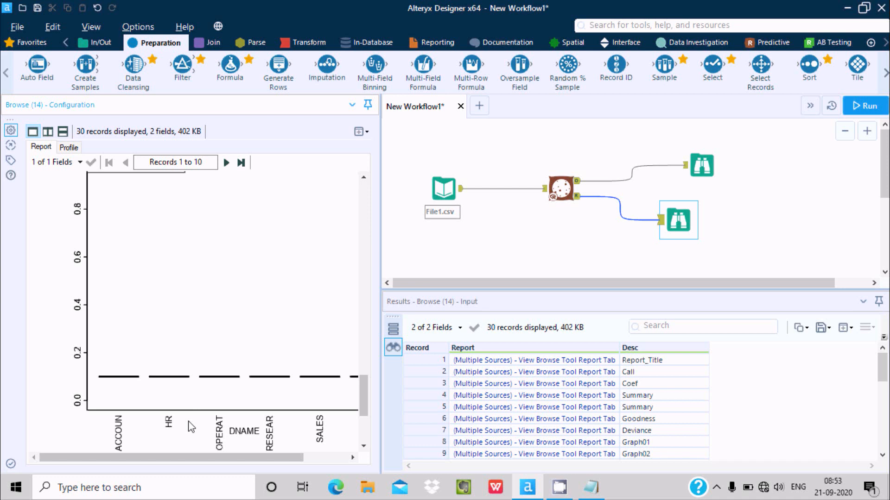
# Set the Spline Model's effect plots to two-way interaction effects only, rerun the workflow and dismiss the completion message
pyautogui.click(556, 192)
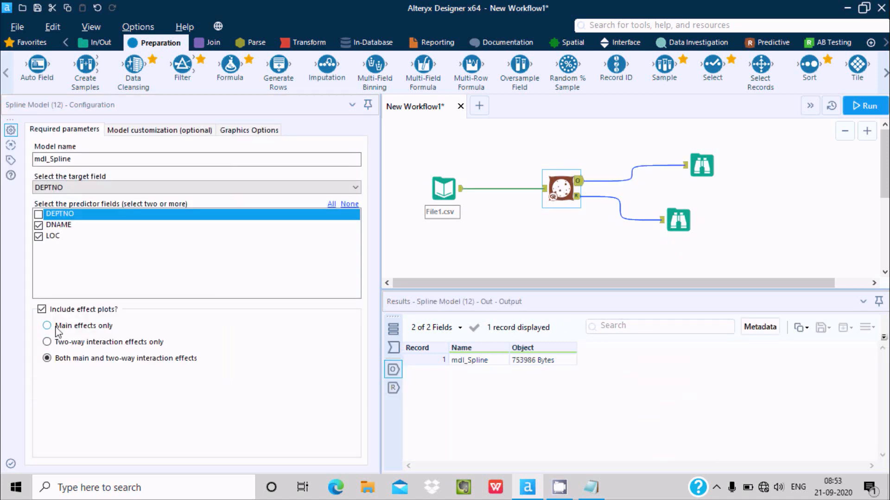
pyautogui.click(57, 326)
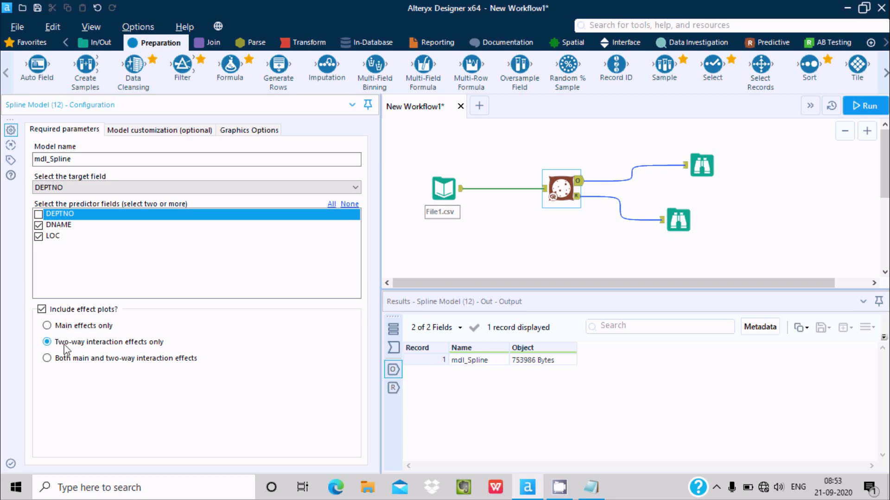
pyautogui.click(852, 109)
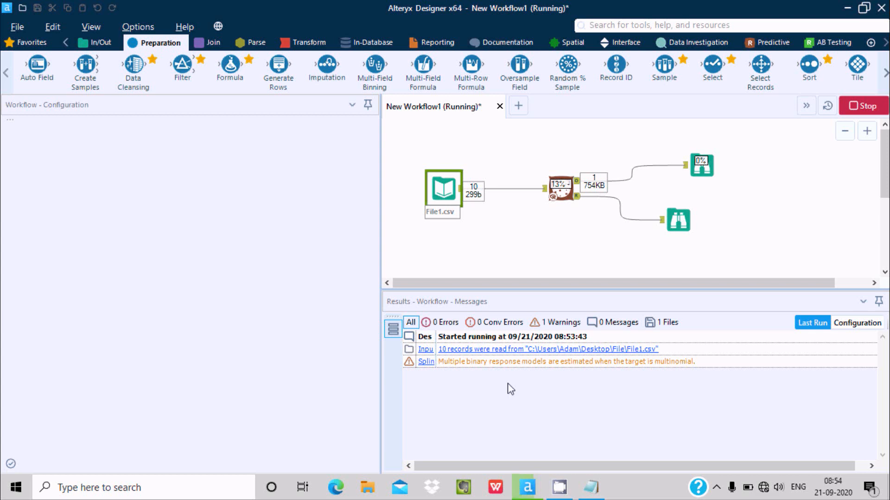
pyautogui.click(592, 351)
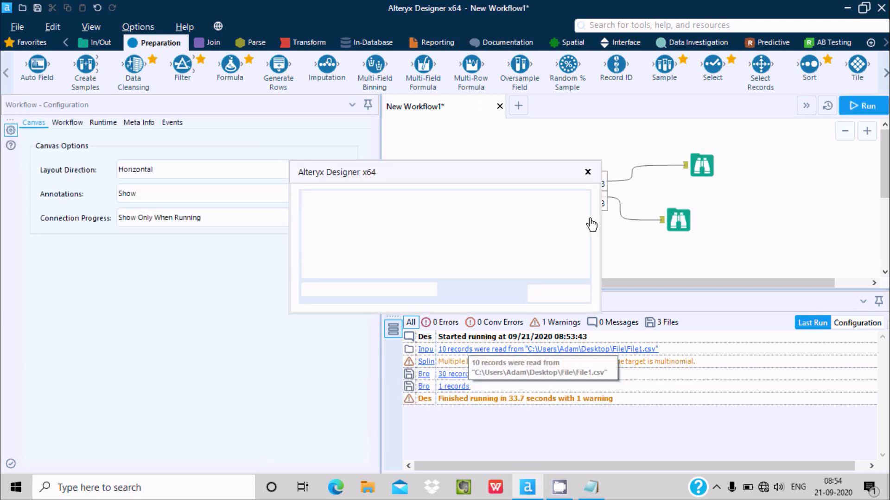
pyautogui.click(576, 291)
# Examine the rerun report in the lower Browse tool, from the call formula to the GLM model deviances, checking the Spline Model's effect plot setting
pyautogui.click(679, 218)
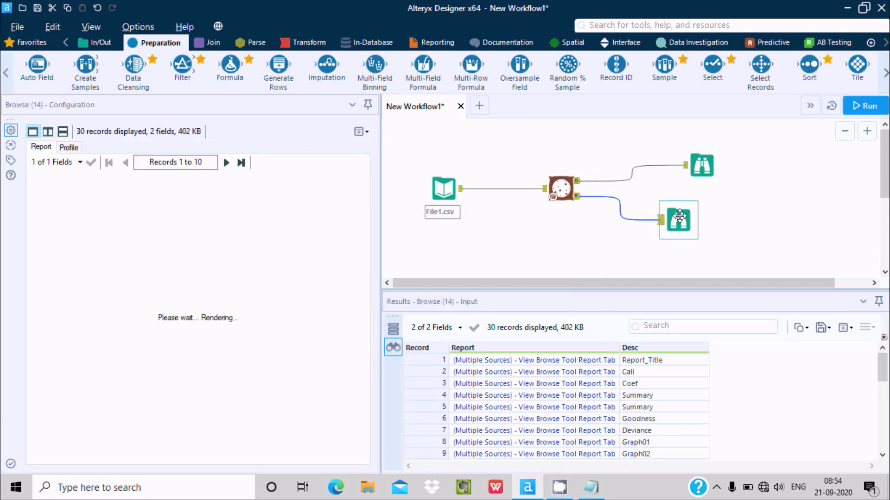
pyautogui.click(556, 187)
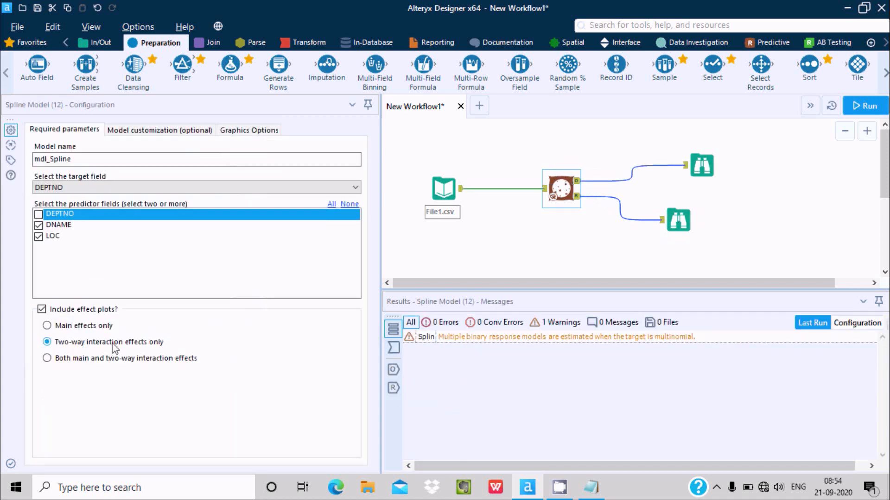
pyautogui.click(676, 223)
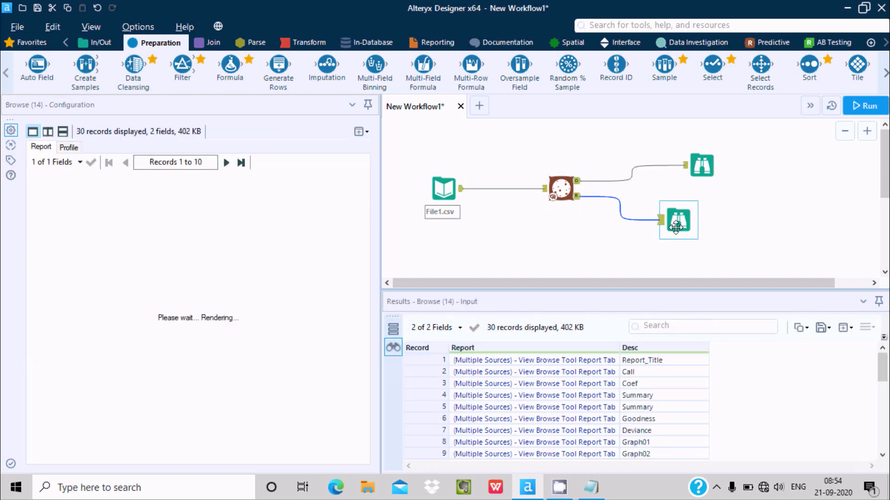
pyautogui.moveTo(111, 227); pyautogui.dragTo(280, 240)
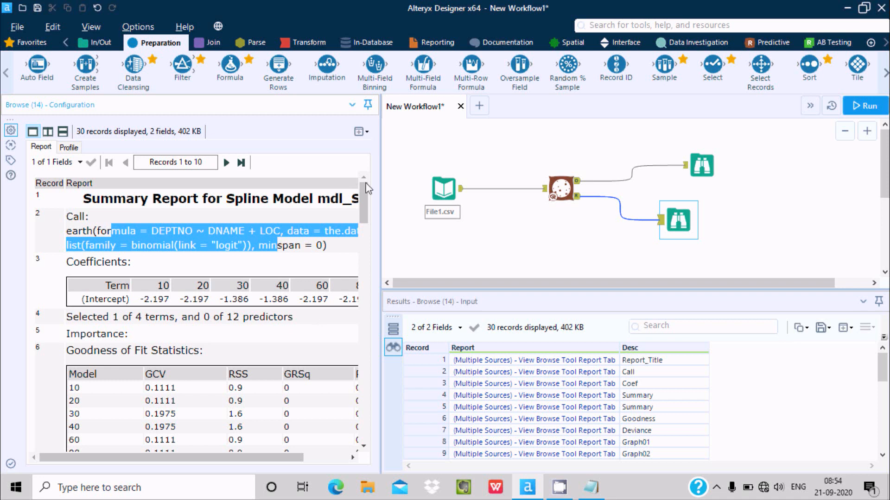
pyautogui.moveTo(365, 184); pyautogui.dragTo(372, 161)
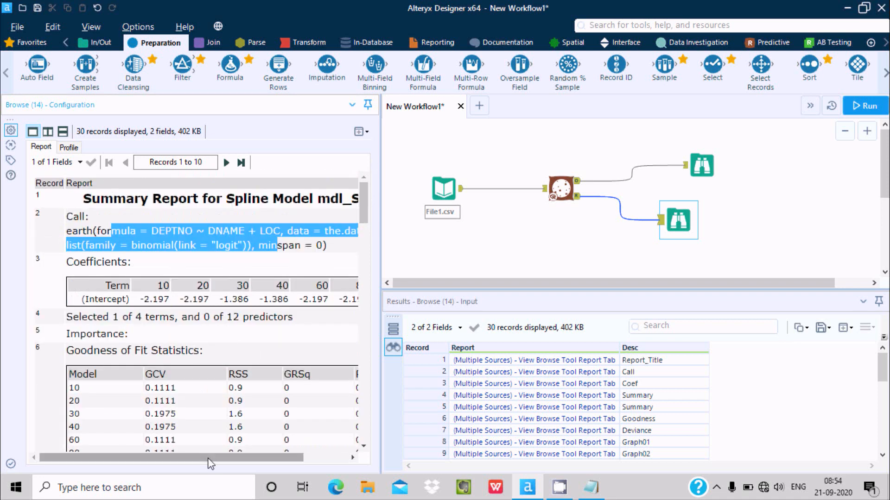
pyautogui.moveTo(211, 463)
pyautogui.mouseDown()
pyautogui.moveTo(257, 463)
pyautogui.moveTo(211, 463)
pyautogui.mouseUp()
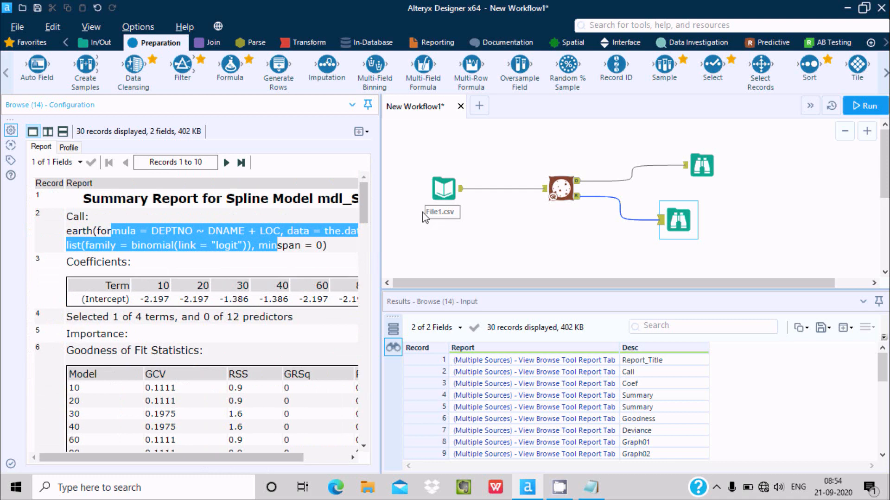
pyautogui.moveTo(365, 191); pyautogui.dragTo(365, 218)
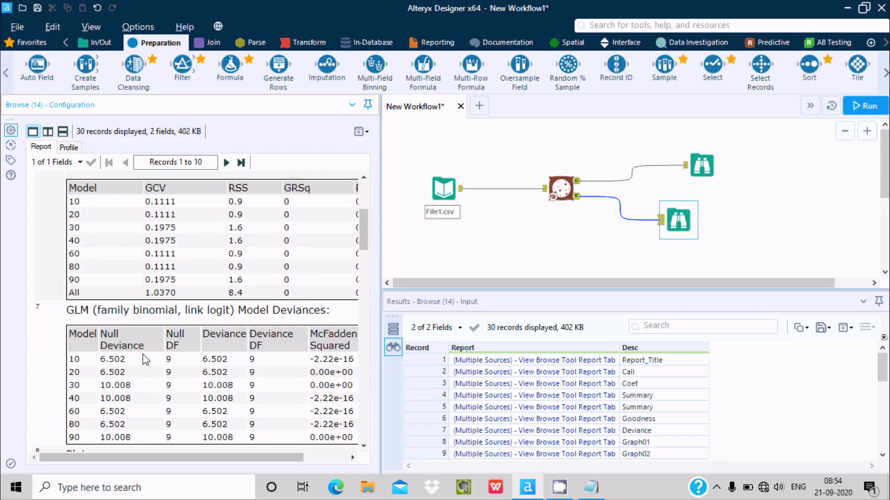
pyautogui.moveTo(75, 329); pyautogui.dragTo(207, 394)
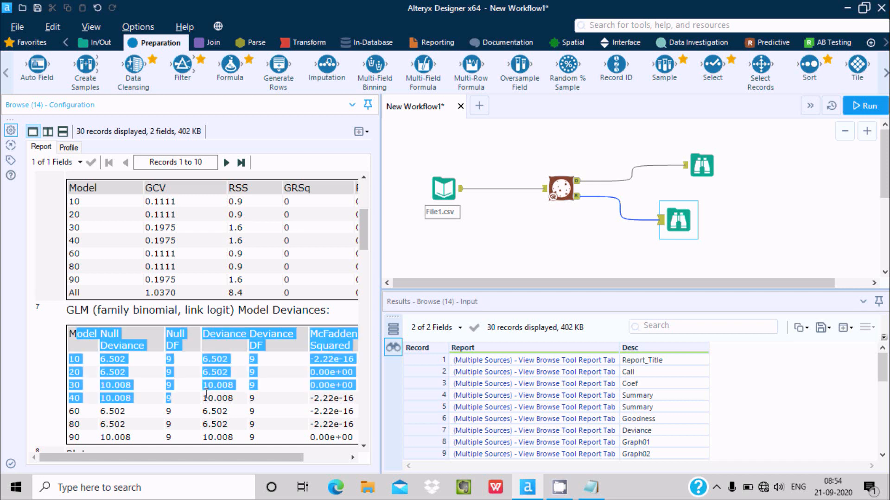
# Recheck the Spline Model's required parameters and the report's goodness of fit statistics, and display the Predictive tools
pyautogui.click(558, 187)
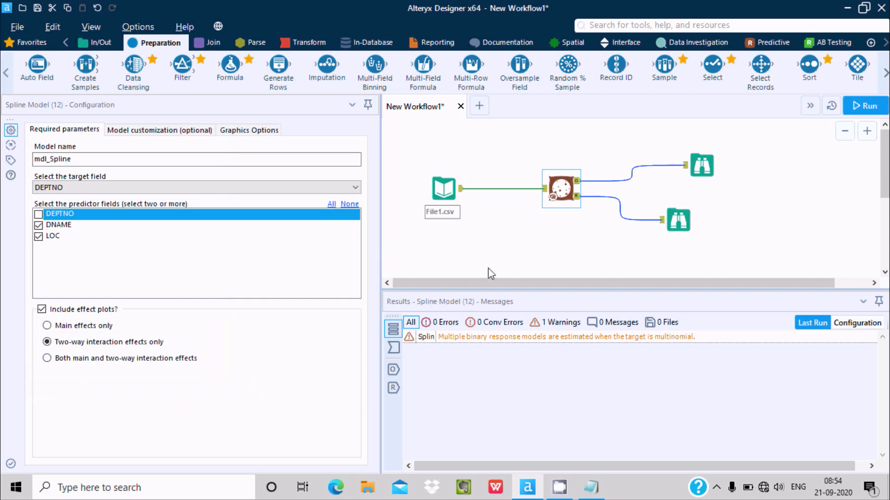
pyautogui.click(677, 222)
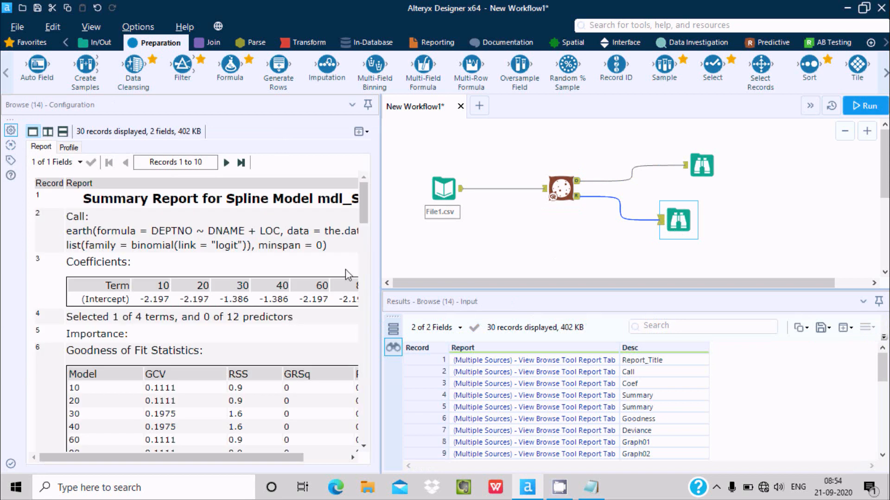
pyautogui.scroll(-5, 361, 232)
pyautogui.moveTo(165, 266); pyautogui.dragTo(237, 318)
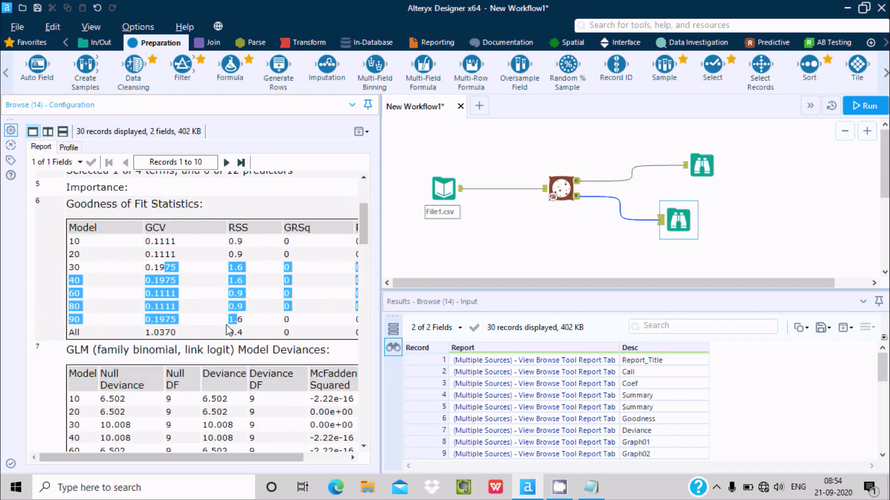
pyautogui.click(120, 392)
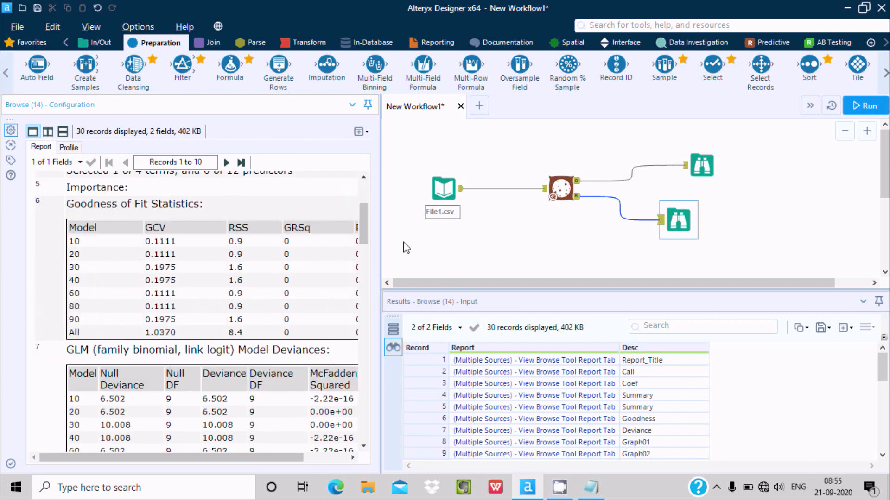
pyautogui.moveTo(369, 213); pyautogui.dragTo(371, 177)
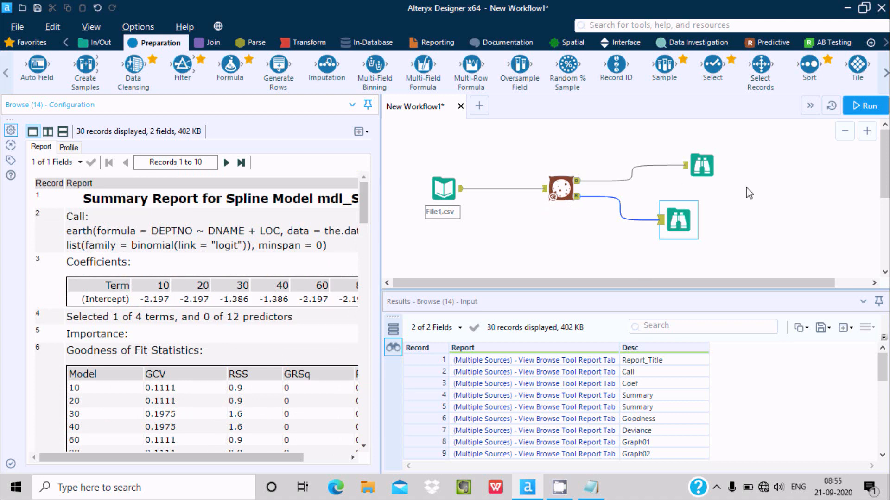
pyautogui.click(768, 44)
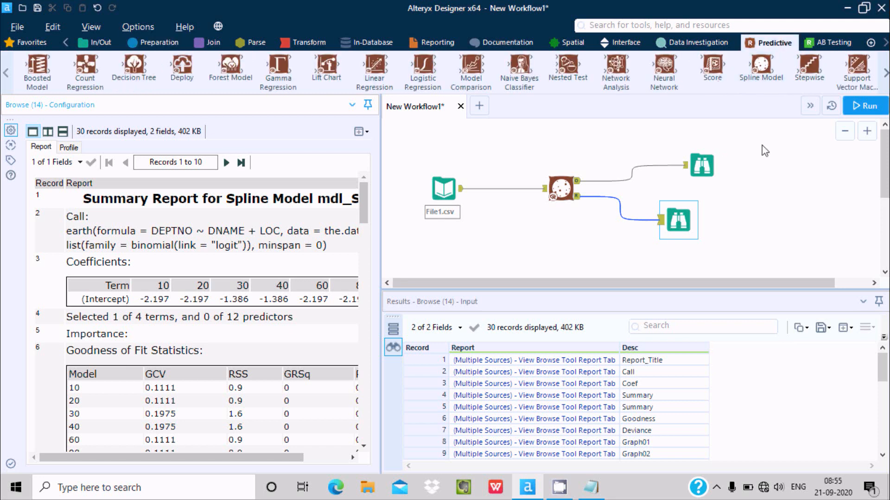